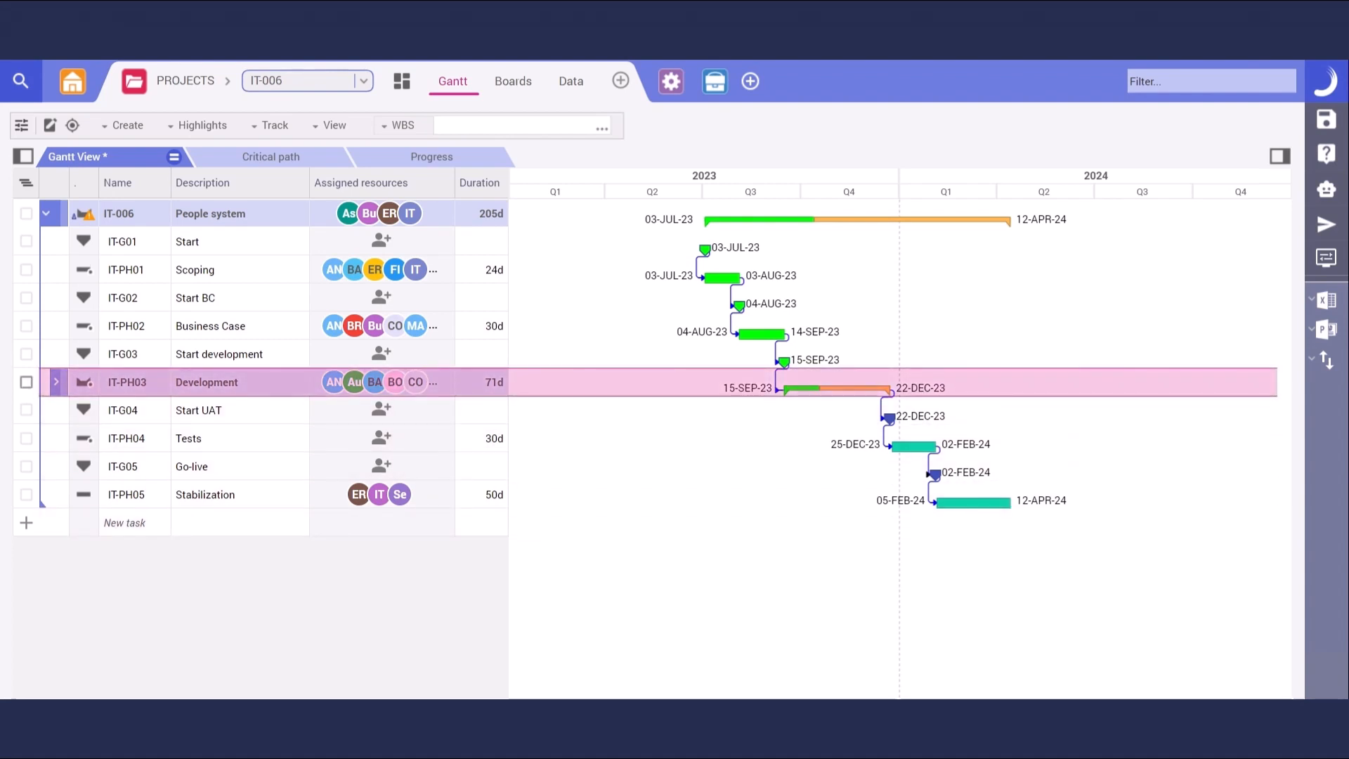
Expand IT-PH03 Development, select Sprint 3 and show its board with the requirements backlog
click(59, 382)
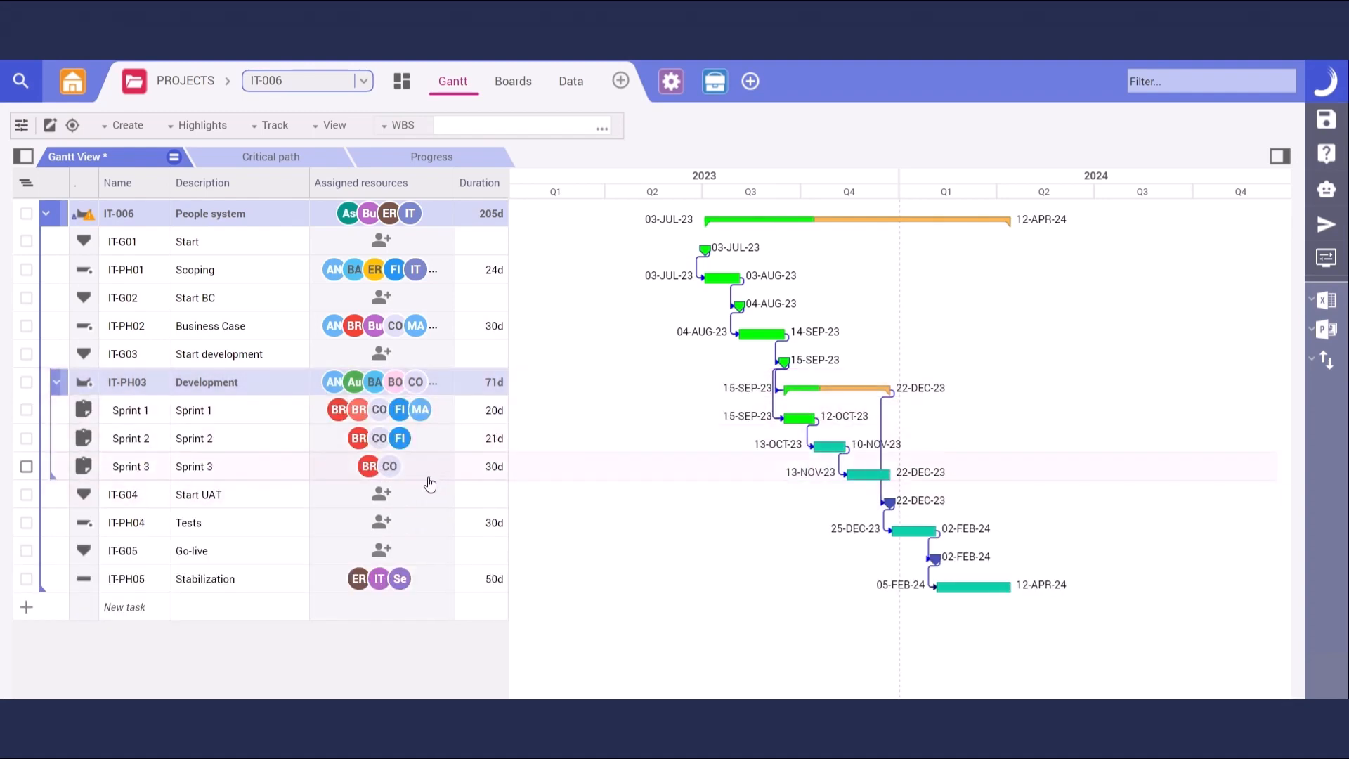
click(474, 478)
click(84, 470)
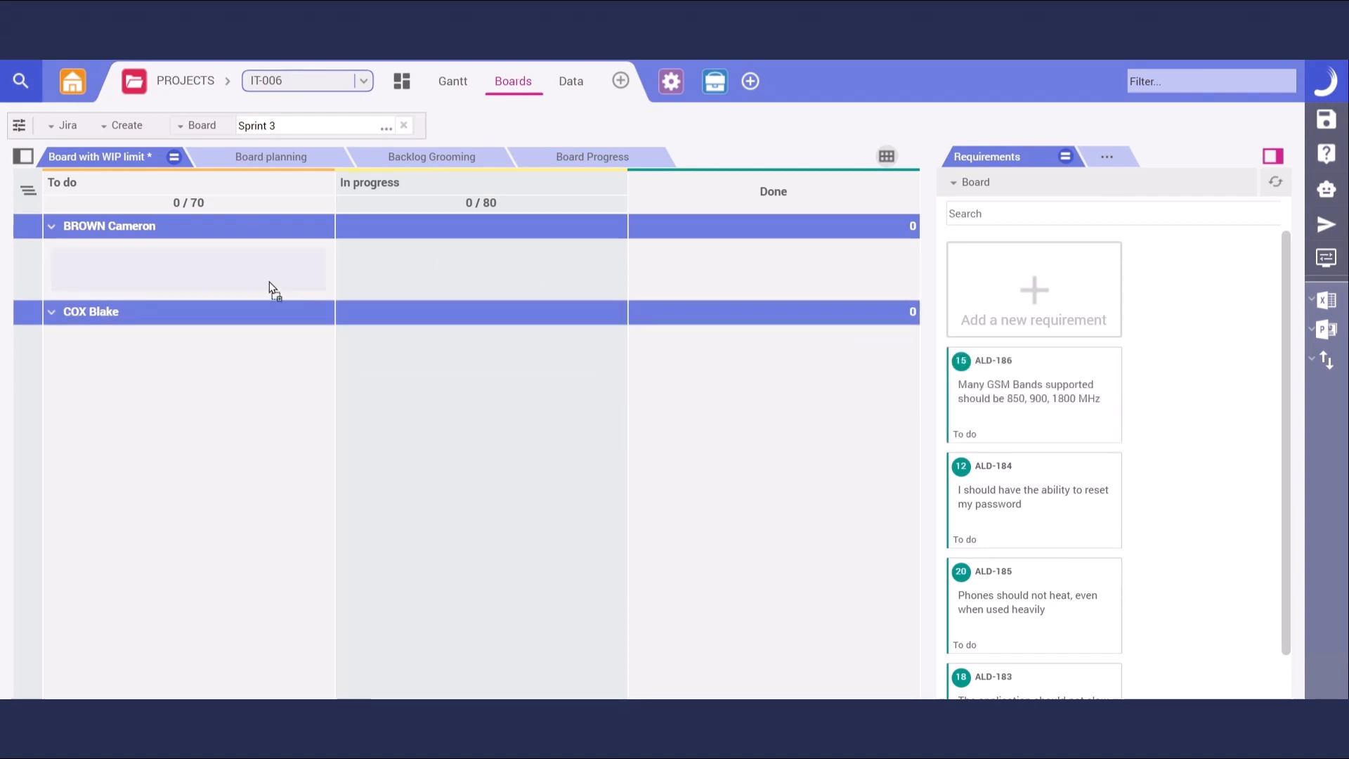
Drag ALD-184 into the first member's To do lane, and ALD-185 and ALD-183 into the second's
drag(1092, 401, 274, 306)
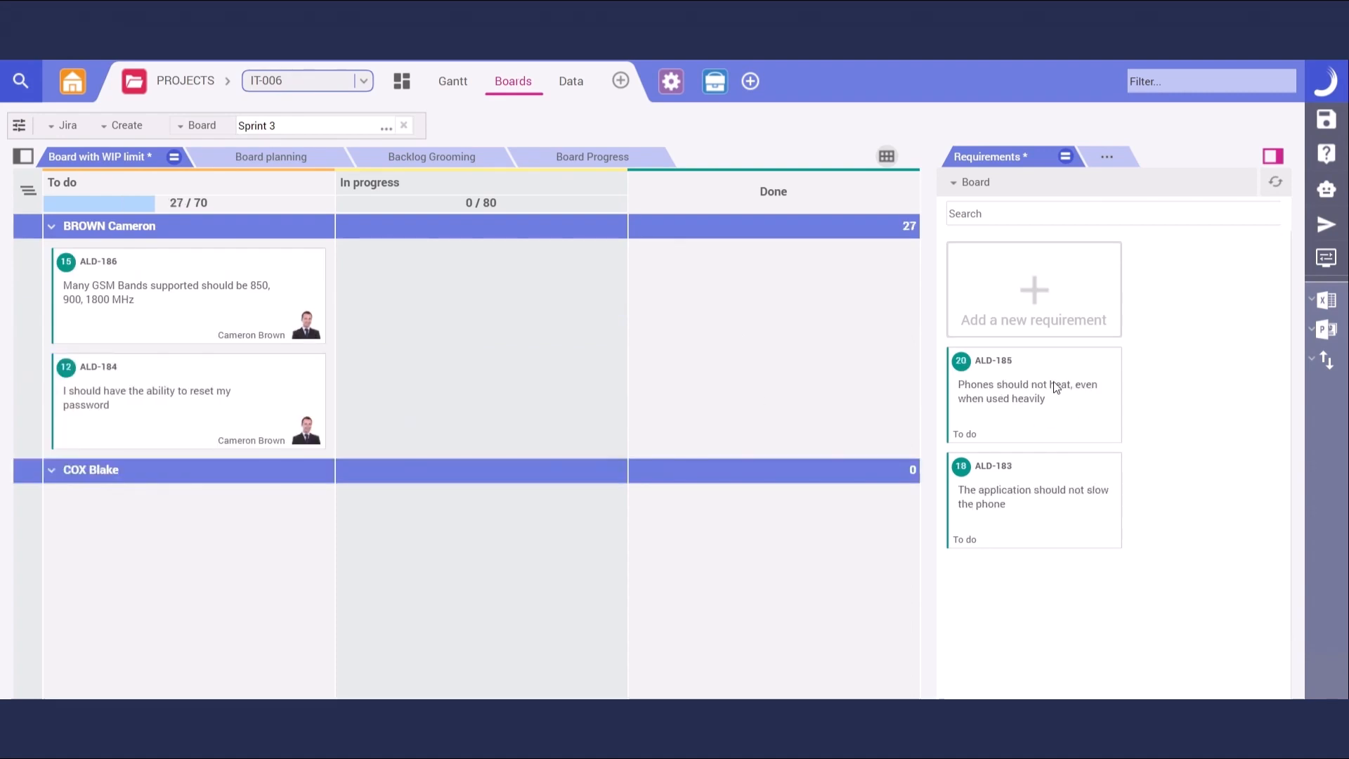
drag(1052, 381, 288, 545)
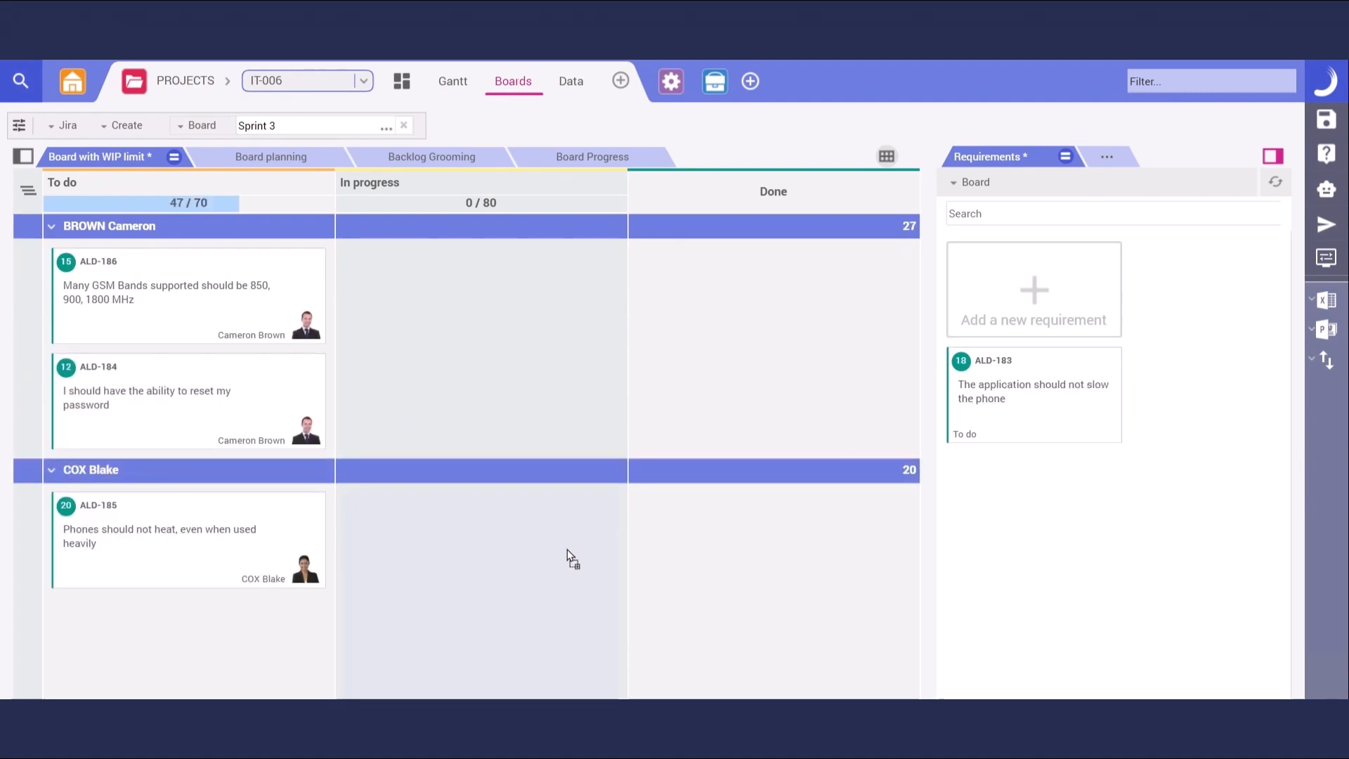
drag(210, 664, 204, 653)
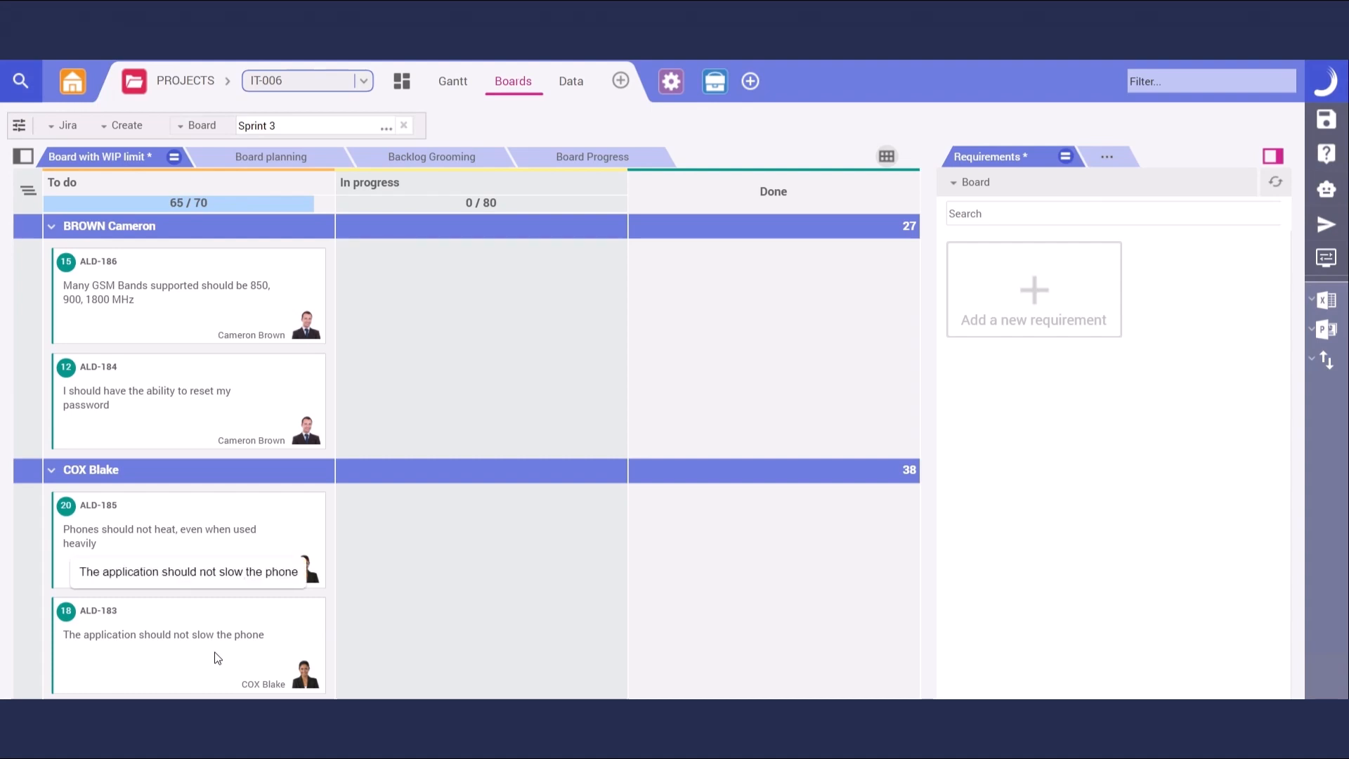
Start a Jira export of the Sprint 3 board using the Jira Connector
click(69, 125)
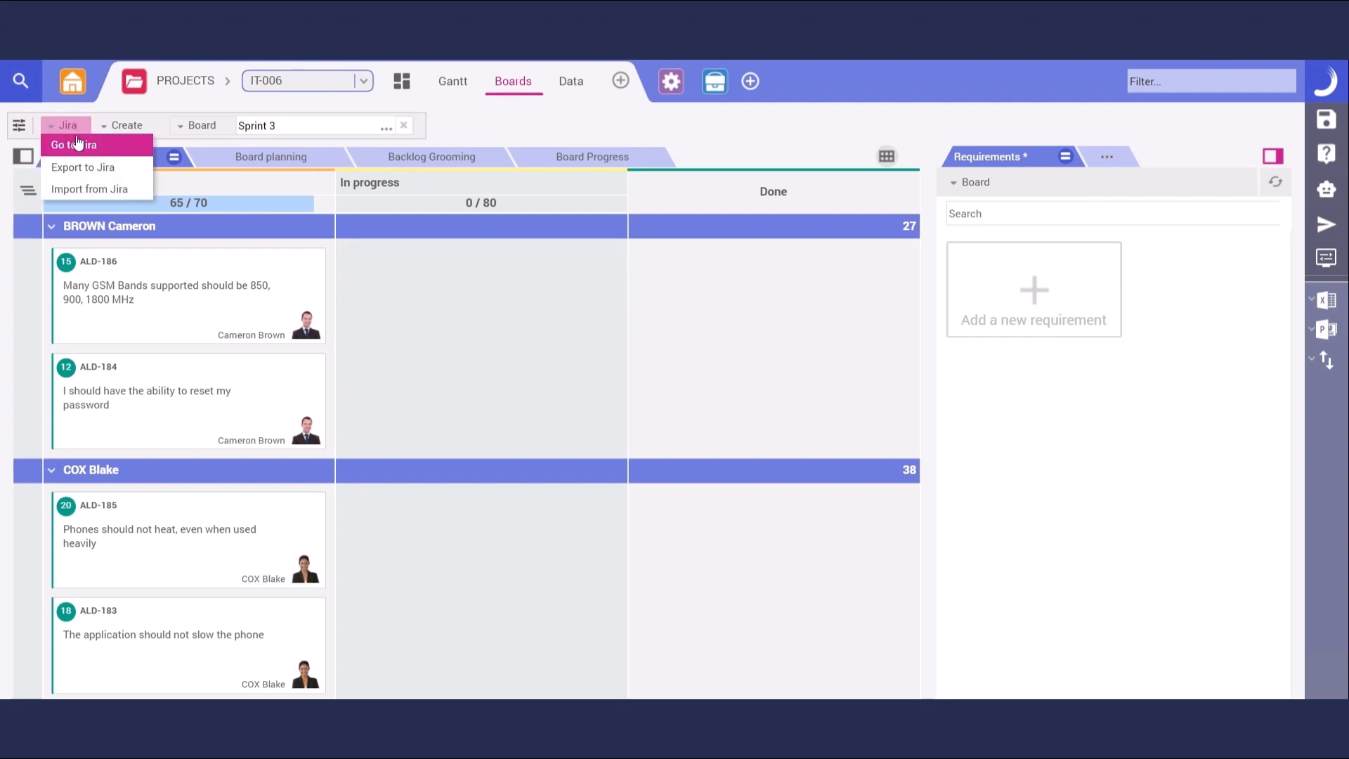
click(108, 169)
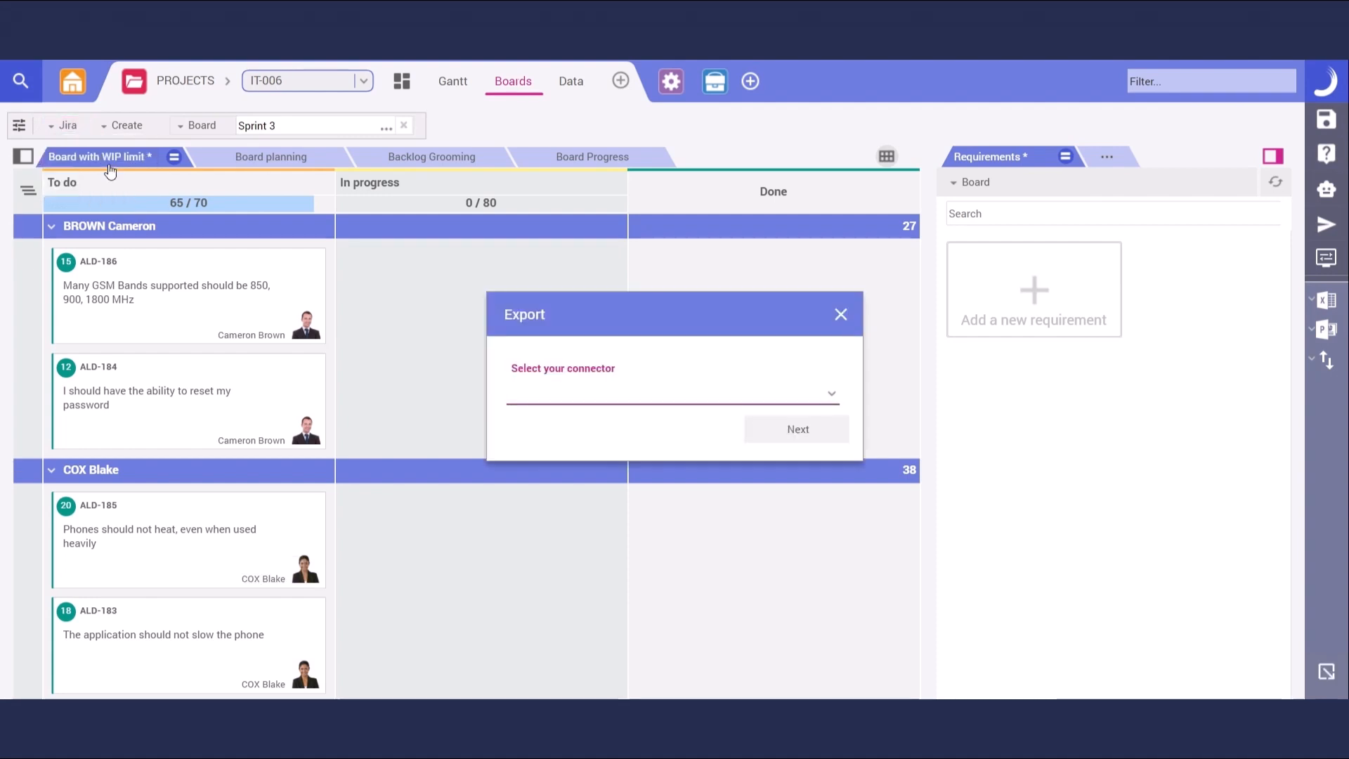
click(831, 396)
click(832, 396)
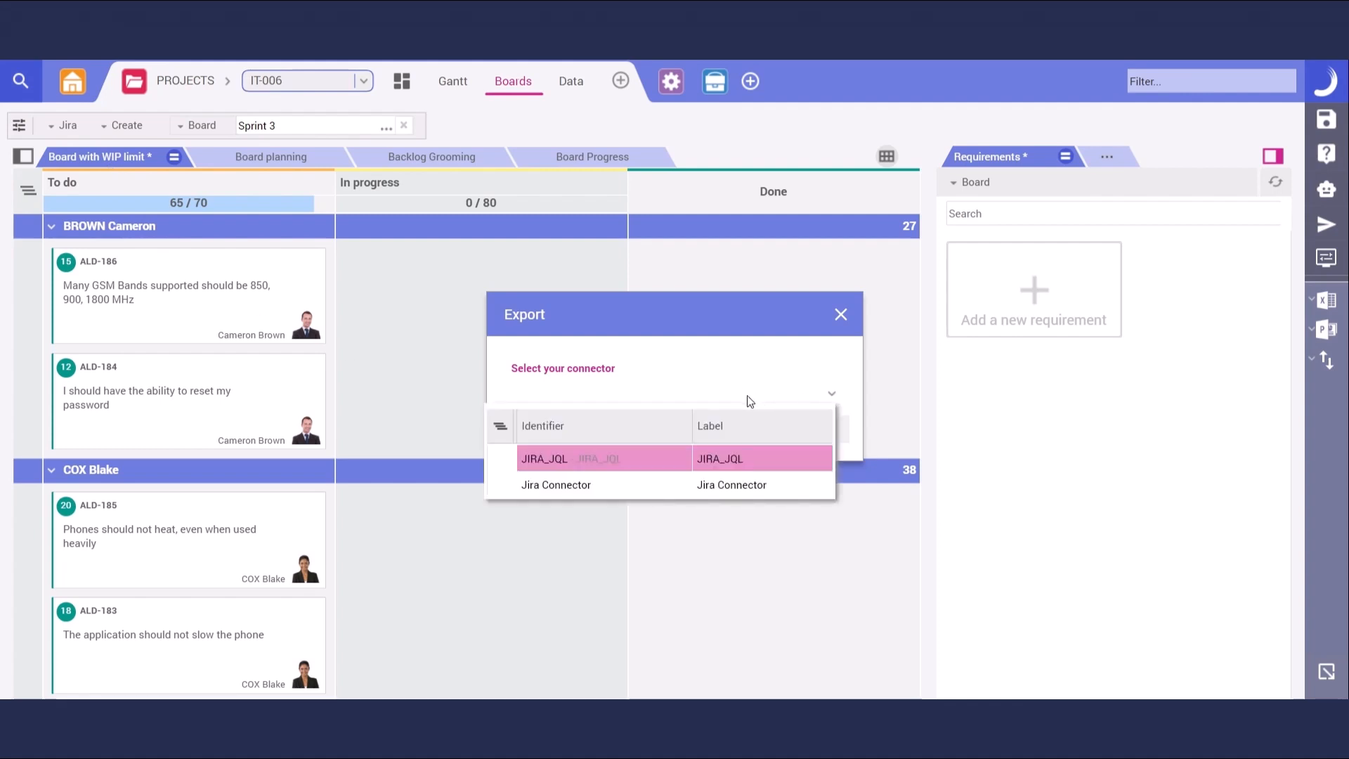
click(735, 484)
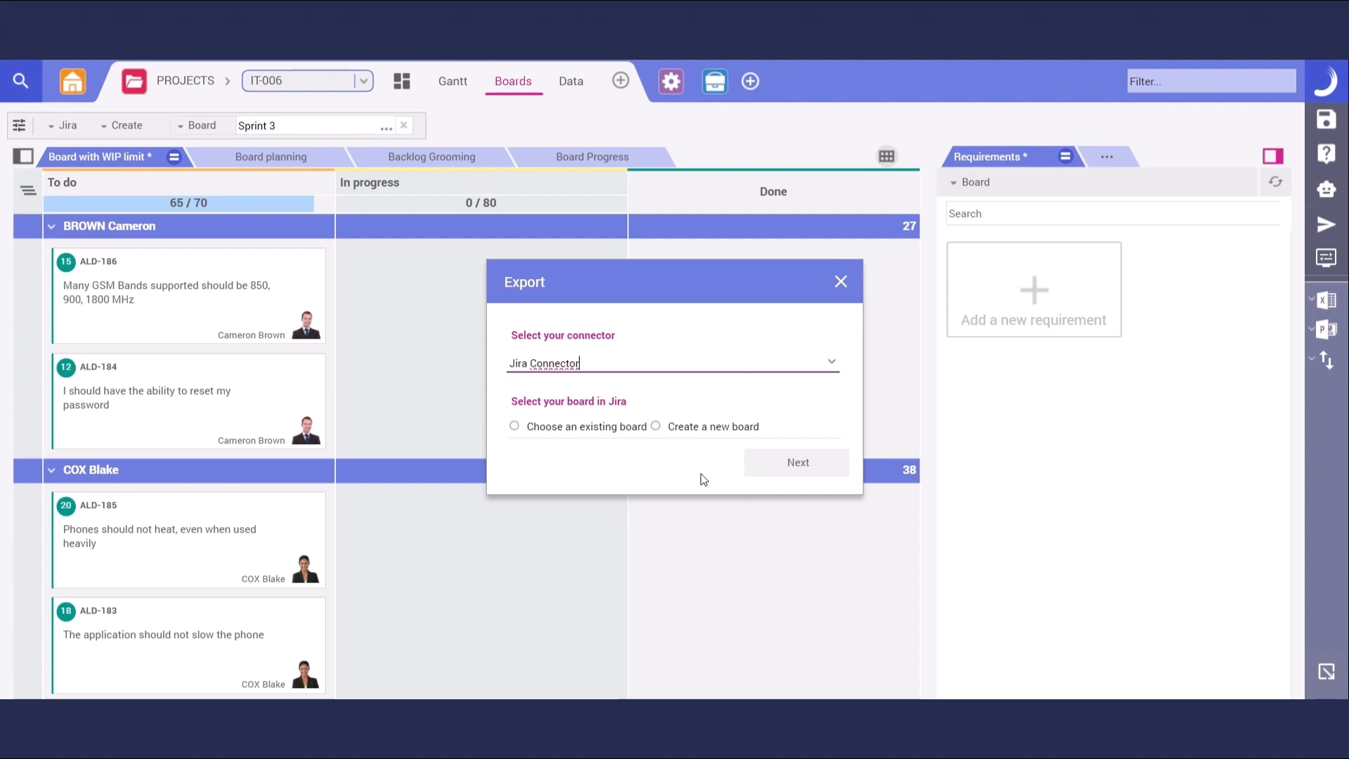
Target the existing Jira board ALPA_DEMO, found by typing 'alp', and confirm the export
click(605, 428)
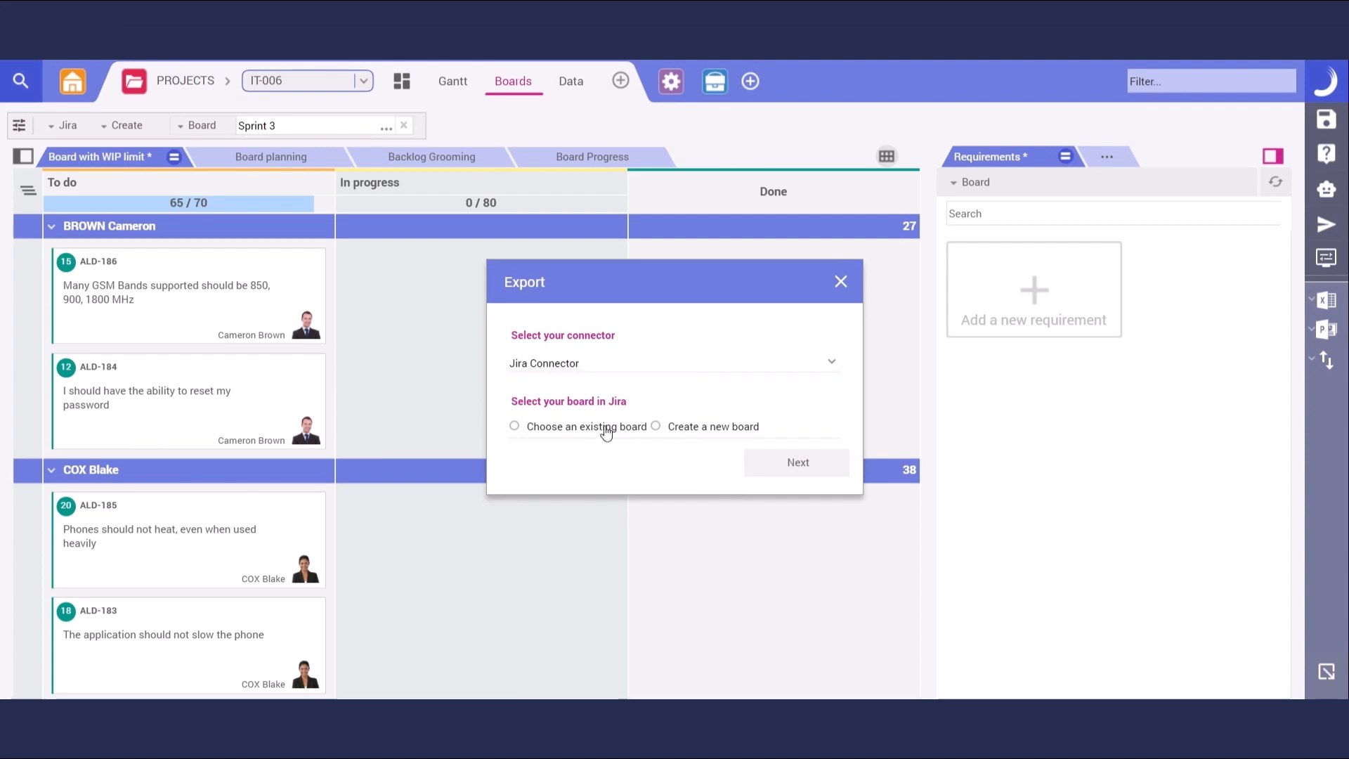
click(607, 428)
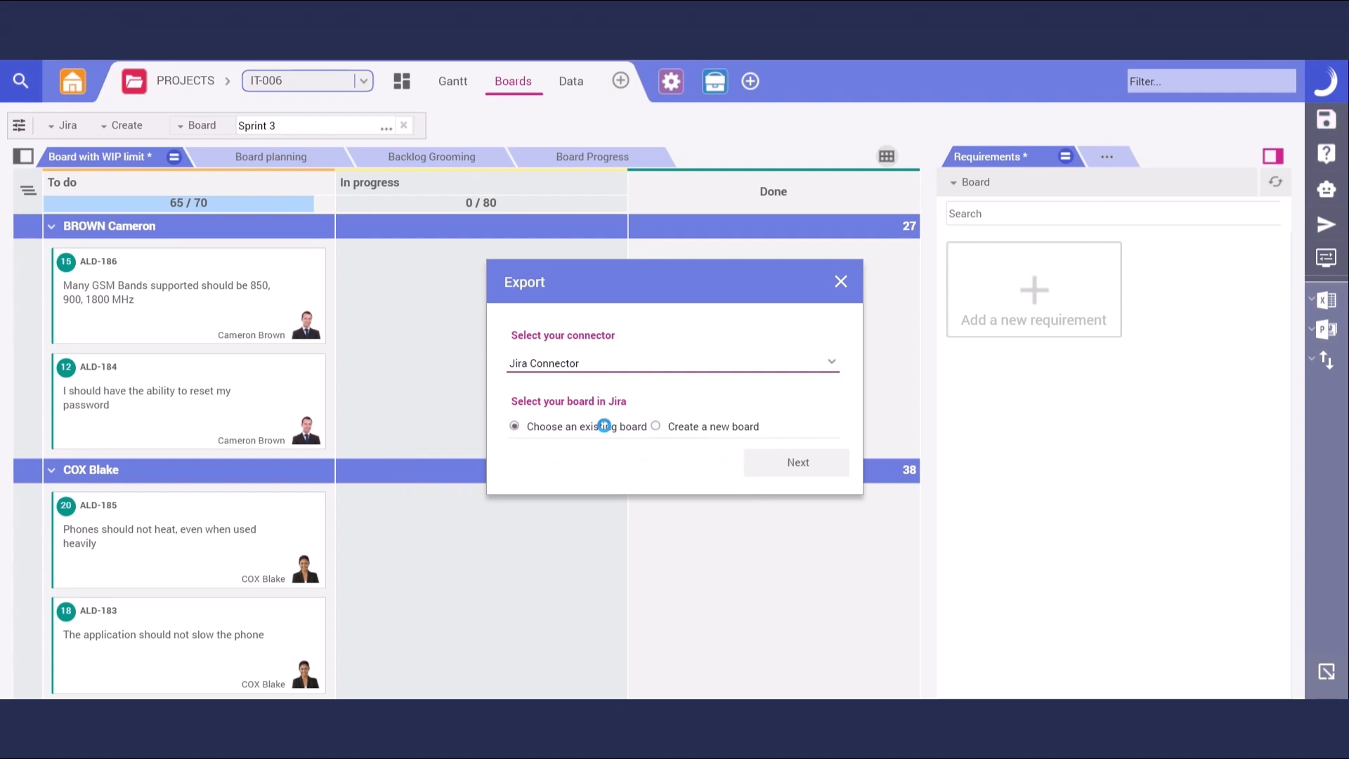
click(603, 462)
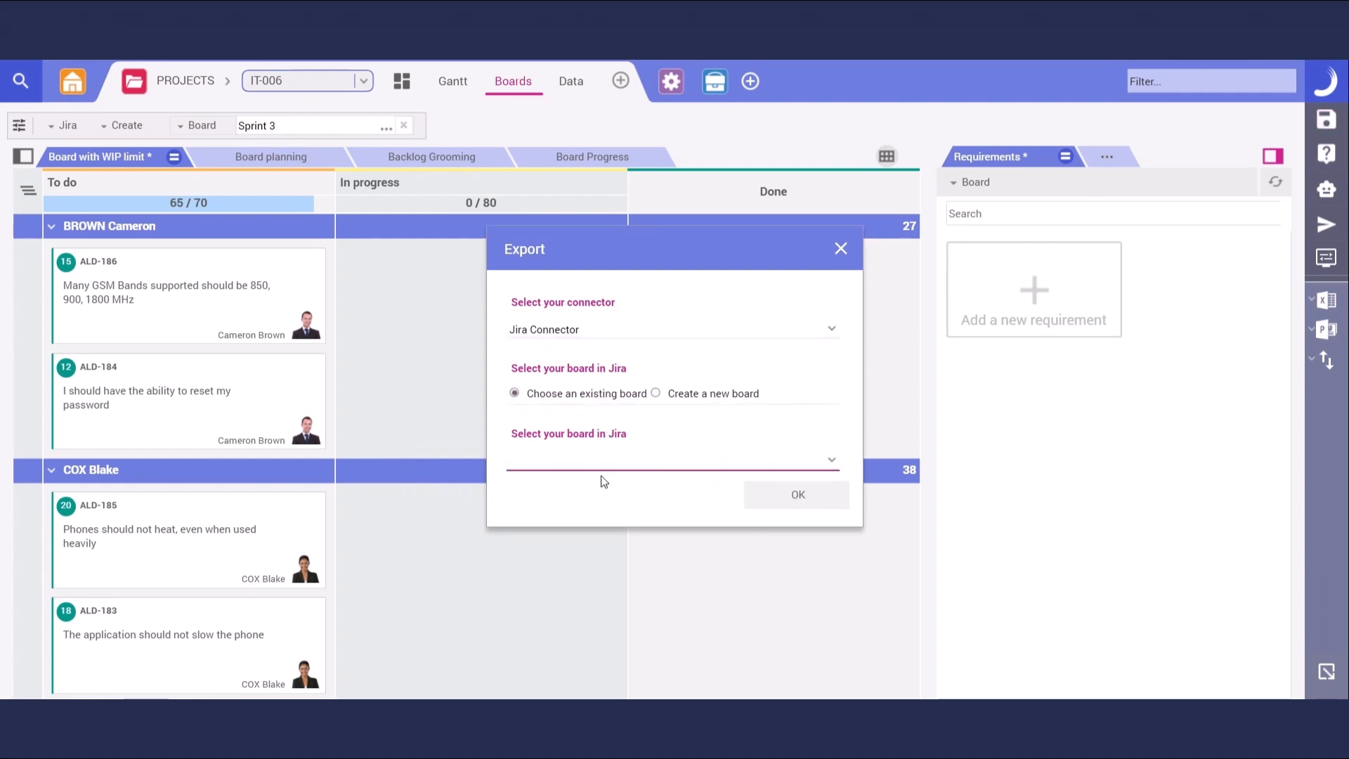
text(alp)
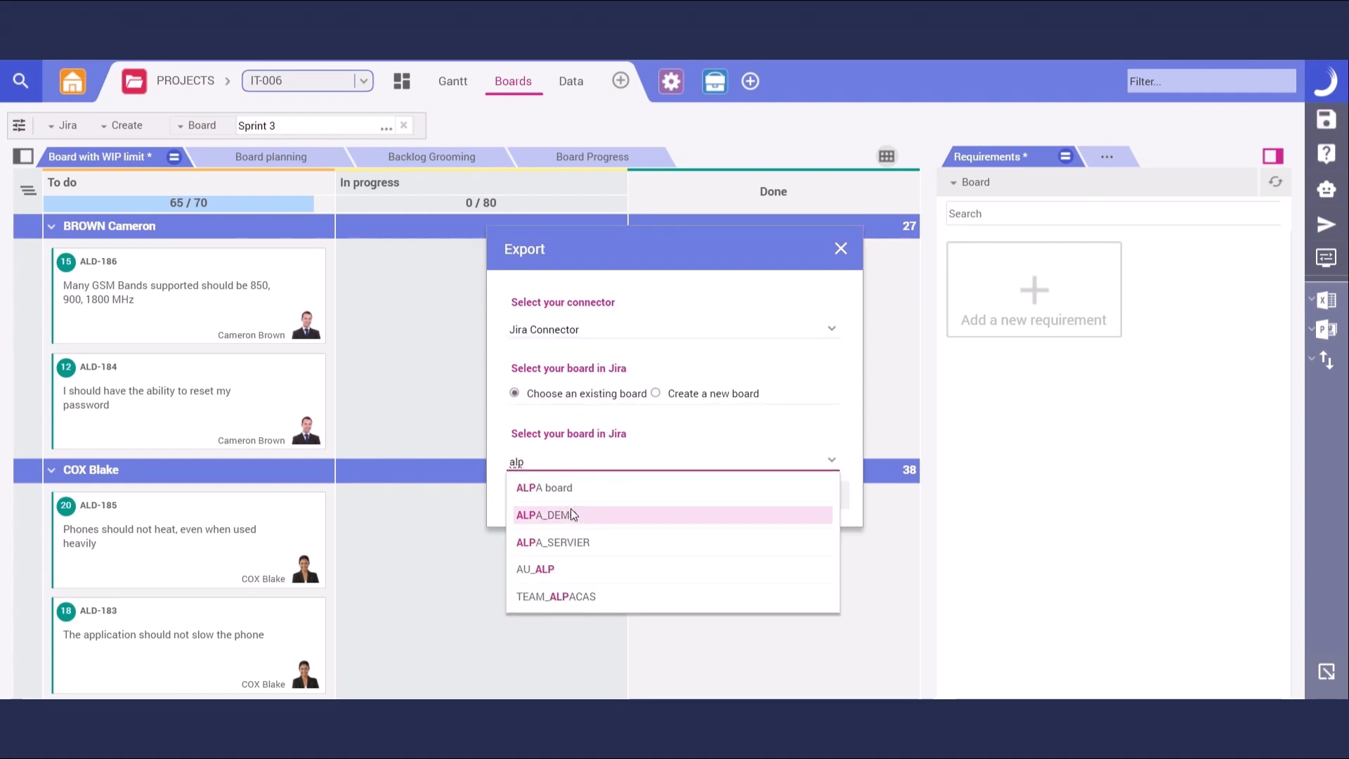
click(571, 513)
click(761, 494)
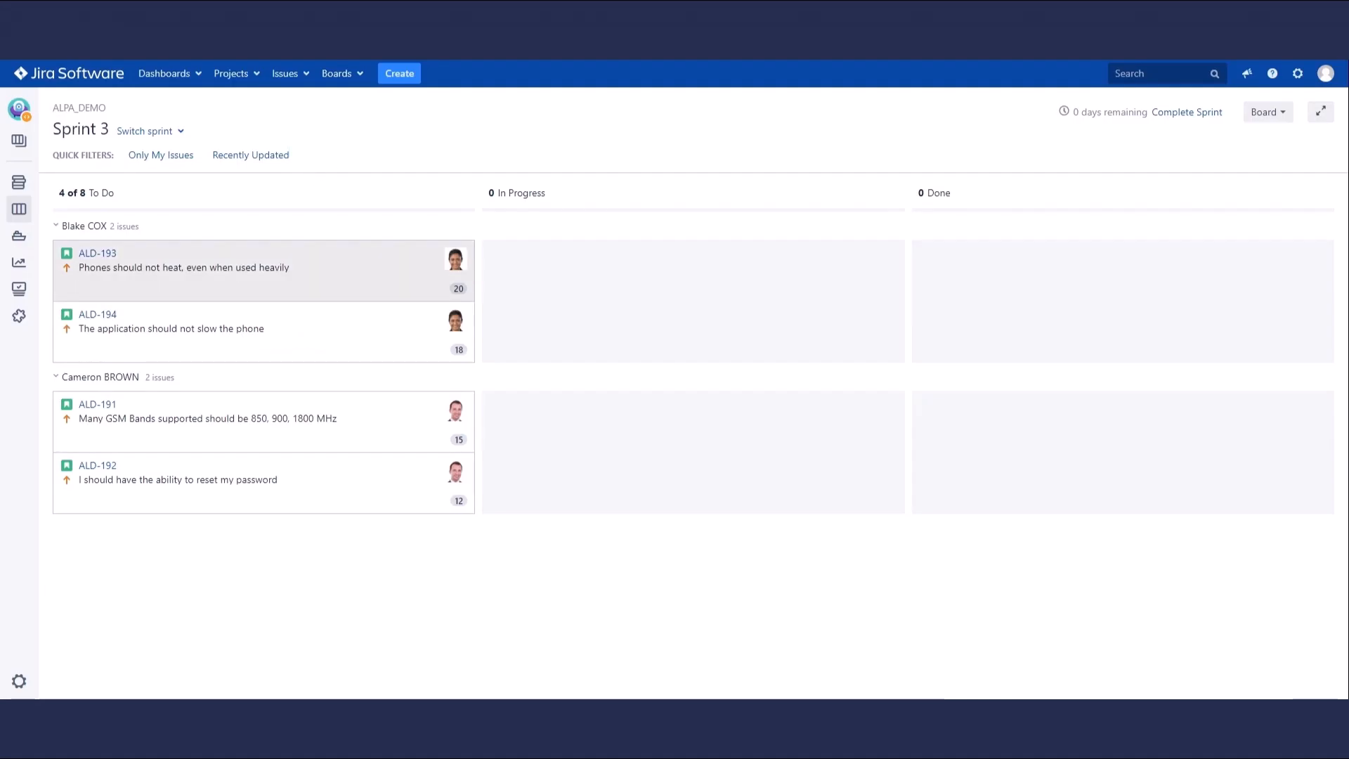
Move ALD-193, ALD-194, ALD-191 and ALD-192 from To Do to Done on the Jira board
drag(248, 264, 987, 279)
drag(287, 293, 1040, 289)
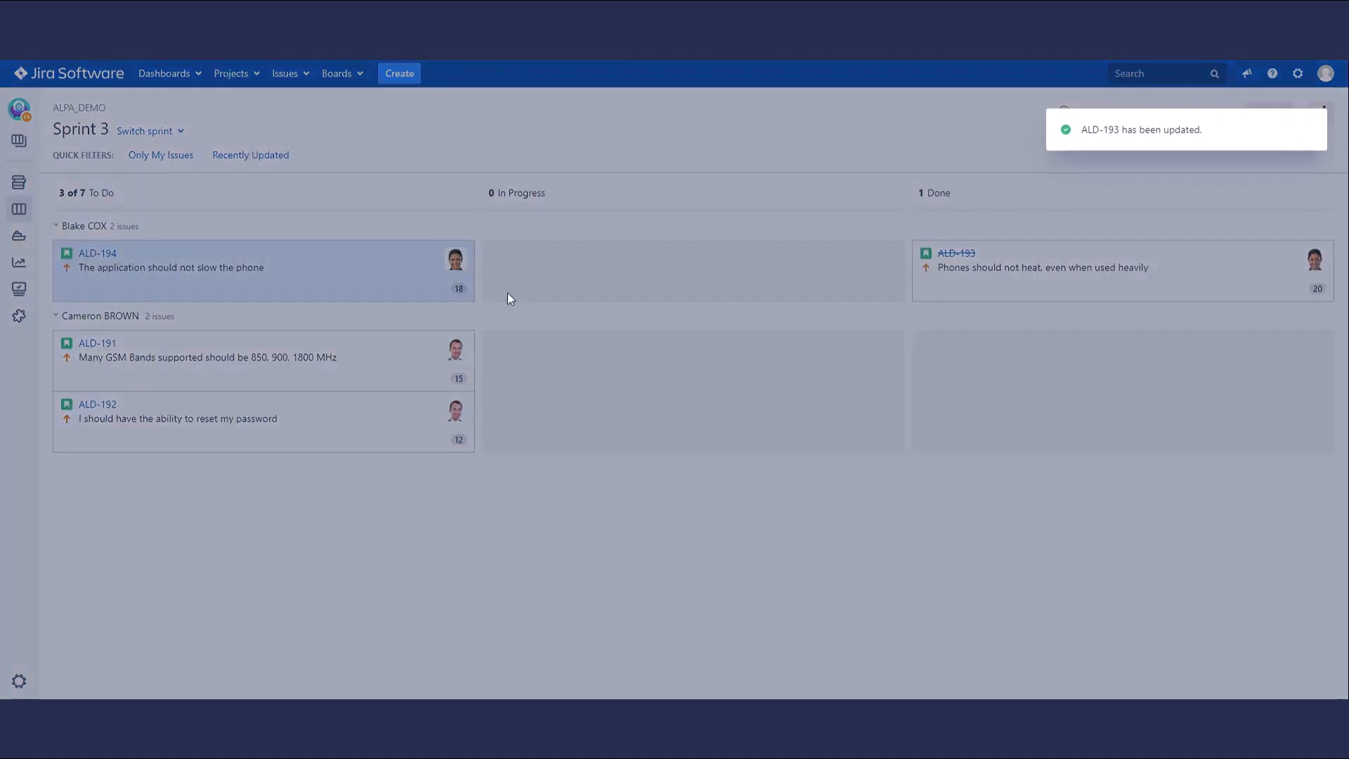
drag(260, 418, 1019, 430)
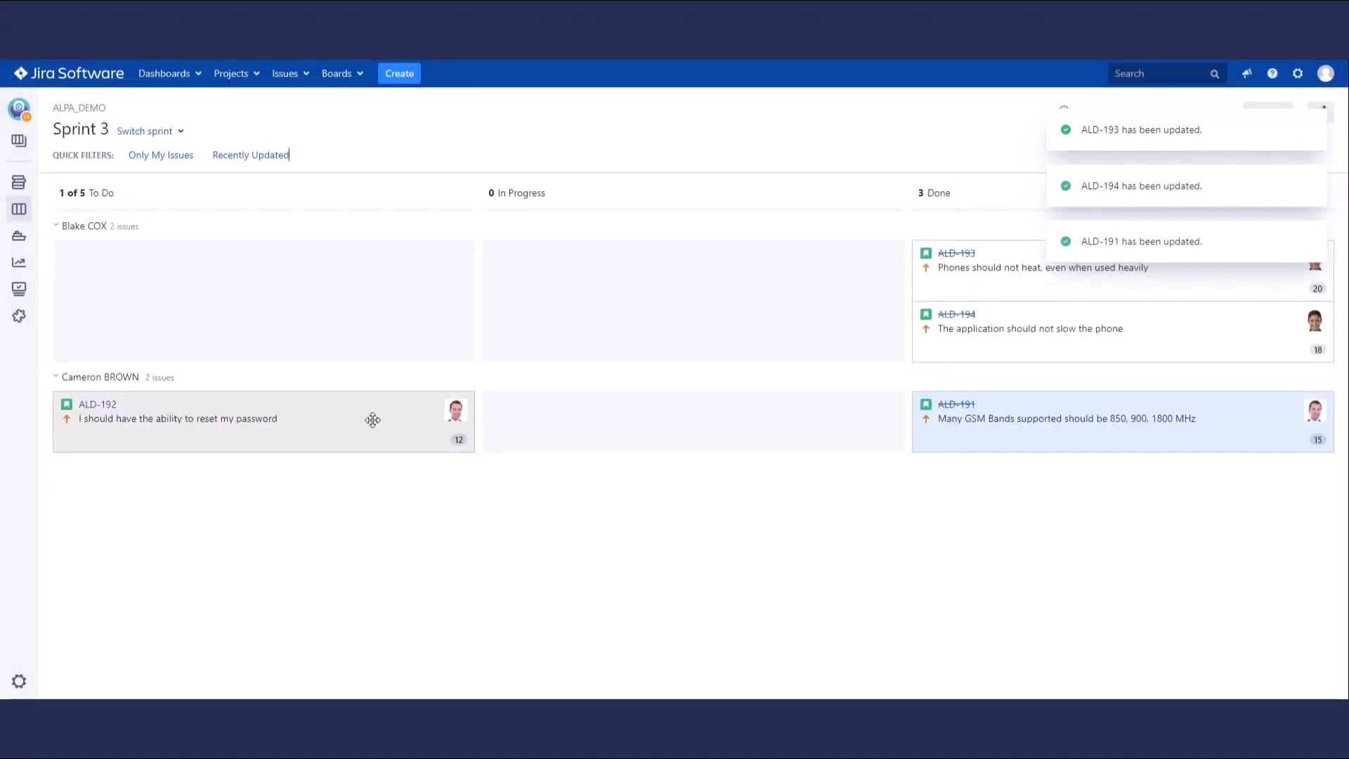
drag(264, 420, 1010, 426)
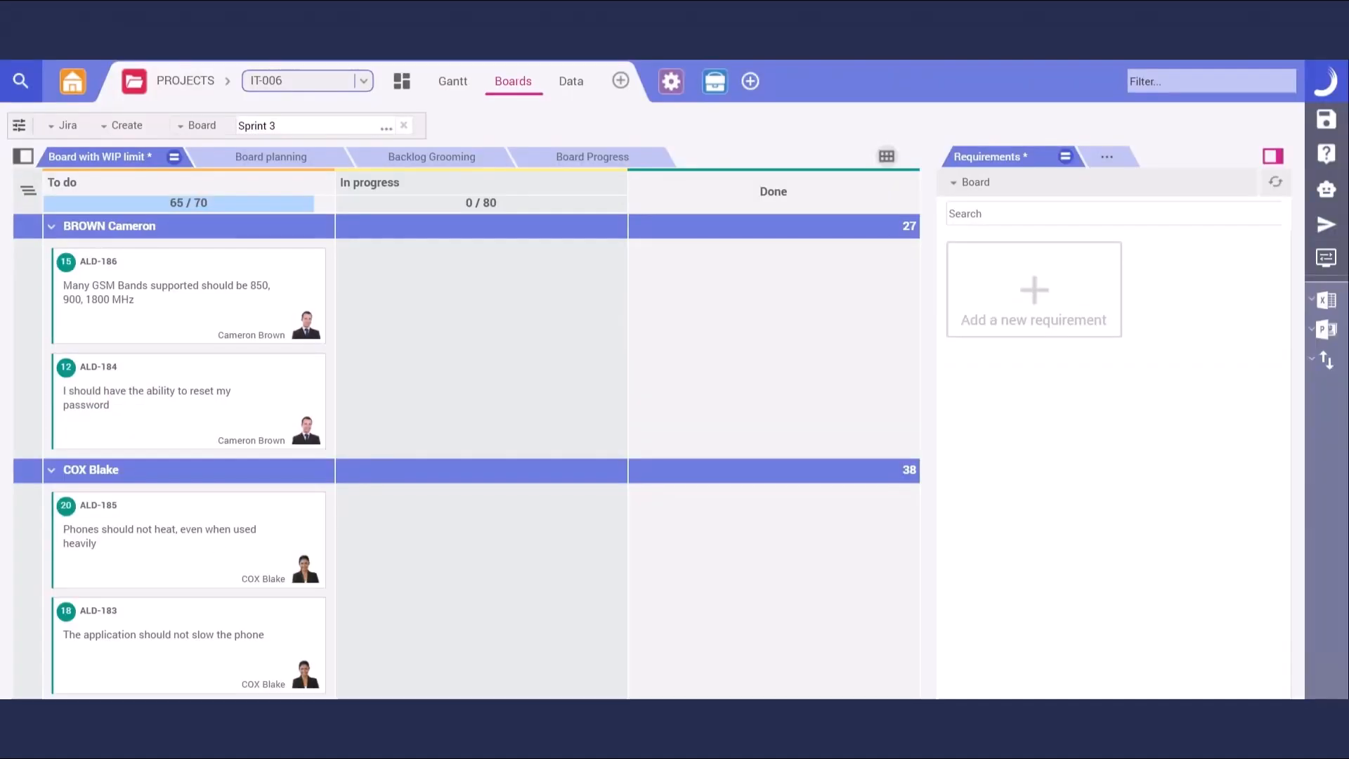
Import the Sprint 3 updates back from Jira into Planisware
click(67, 130)
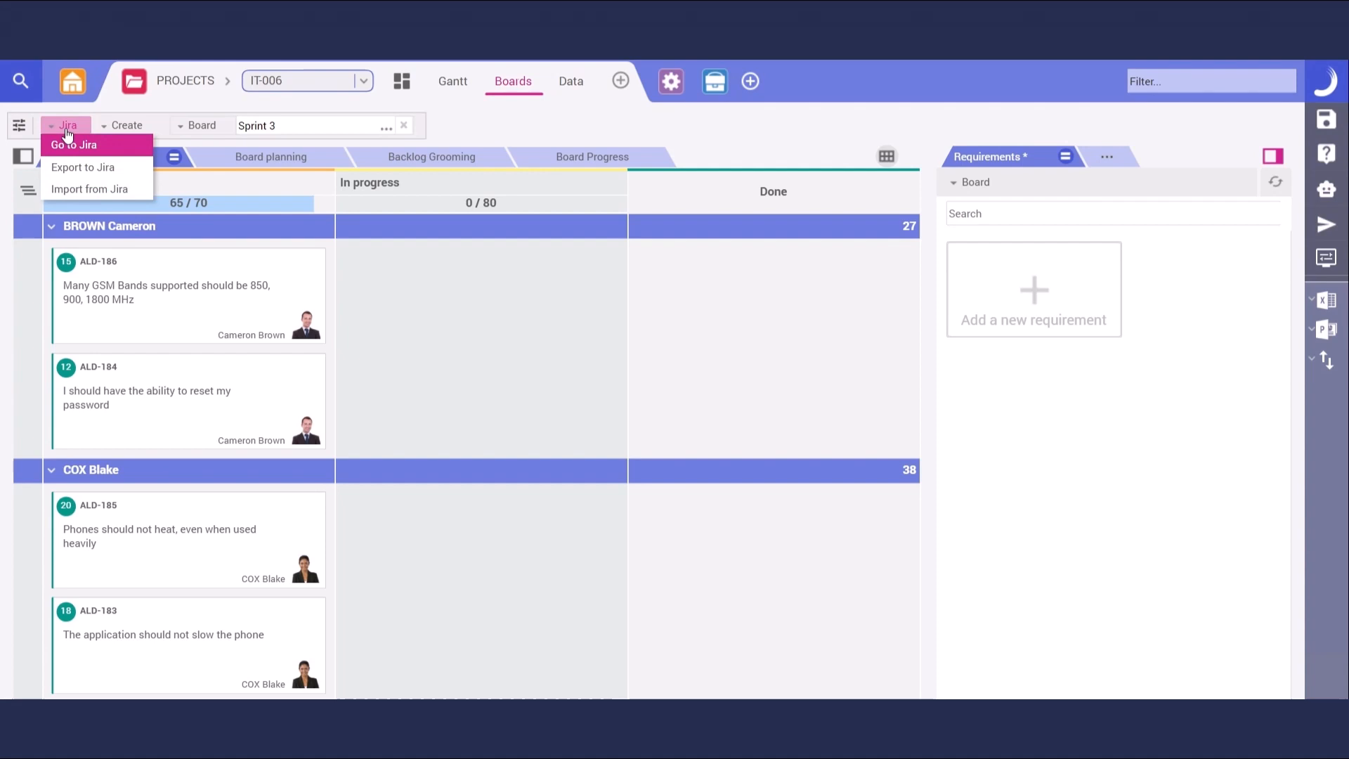
click(77, 190)
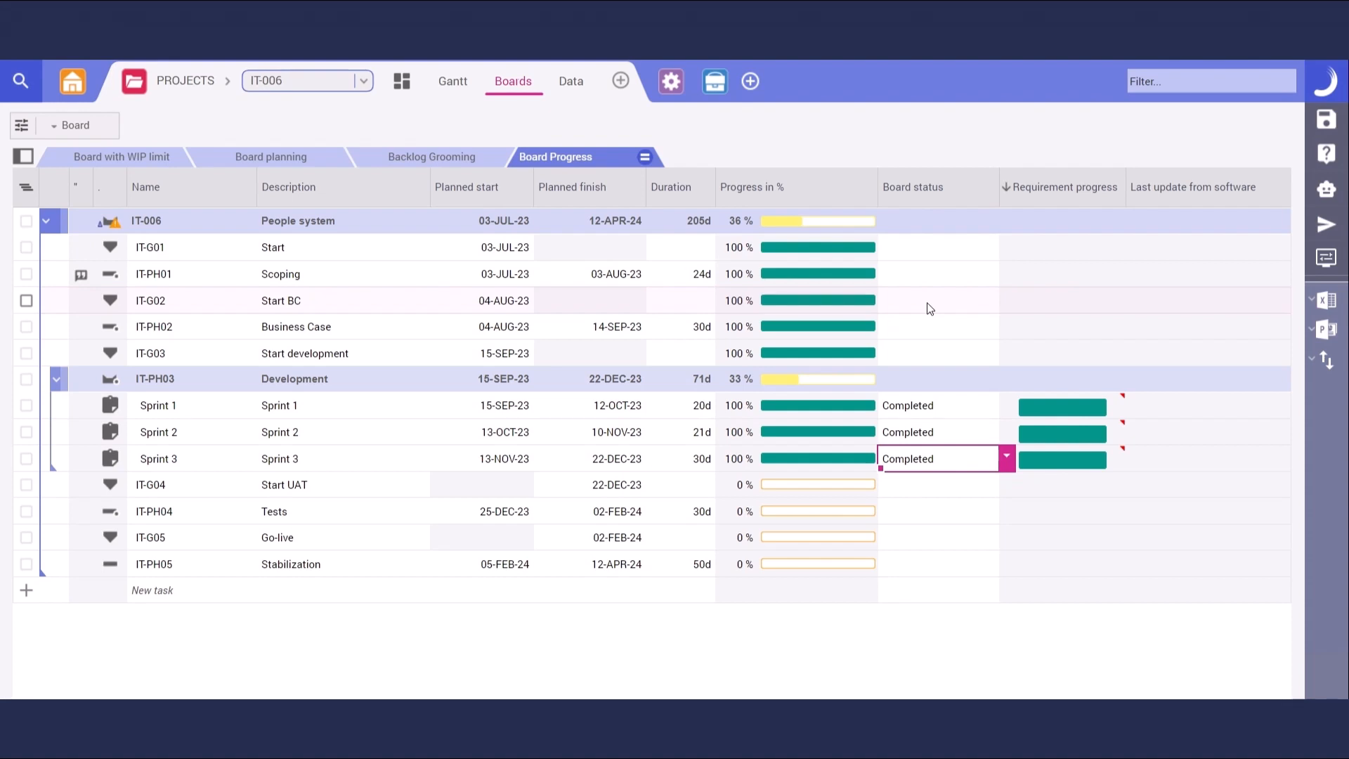
Switch to the Administration Data workspace showing the [REST] Connectors list
click(930, 310)
click(671, 81)
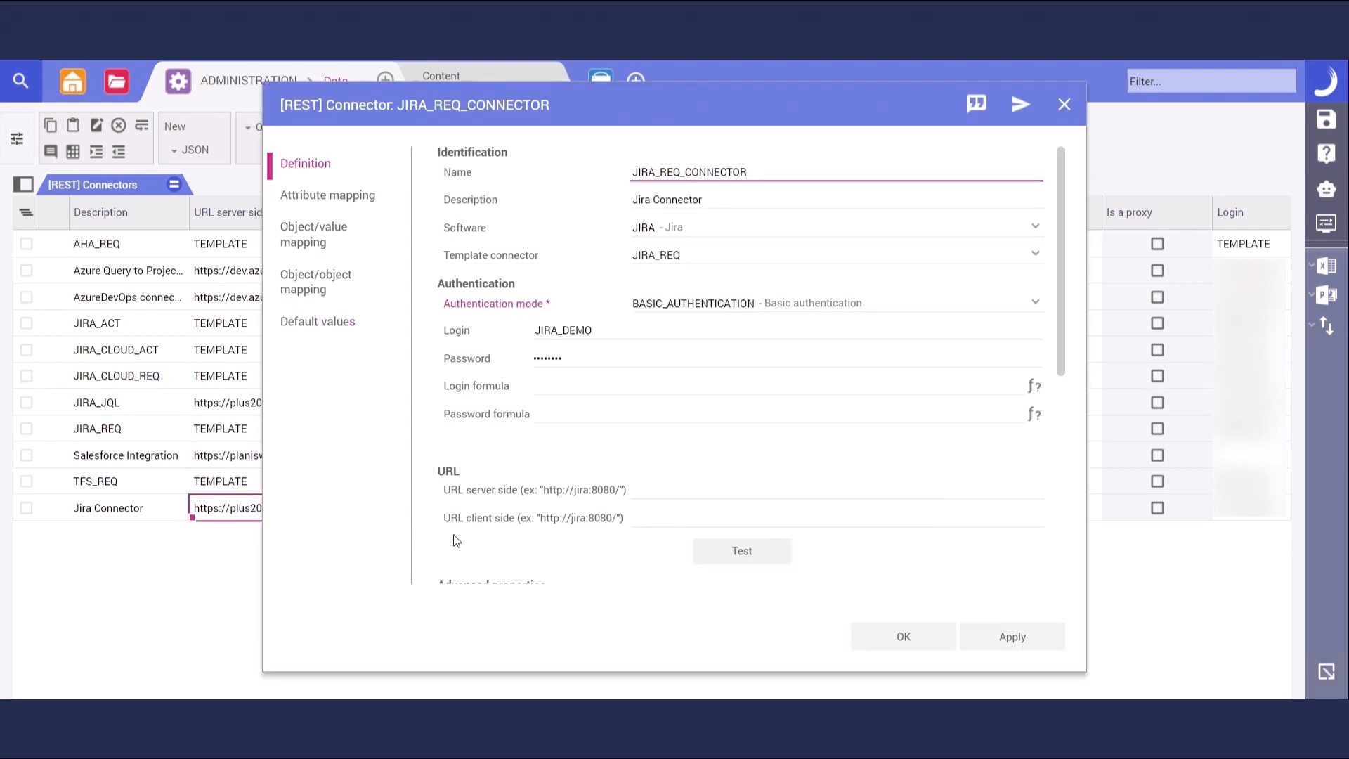
Review the Jira Connector's attribute mapping for REST class 'issue', then close it and open Portfolio Reporting
mouse_move(557, 528)
click(355, 198)
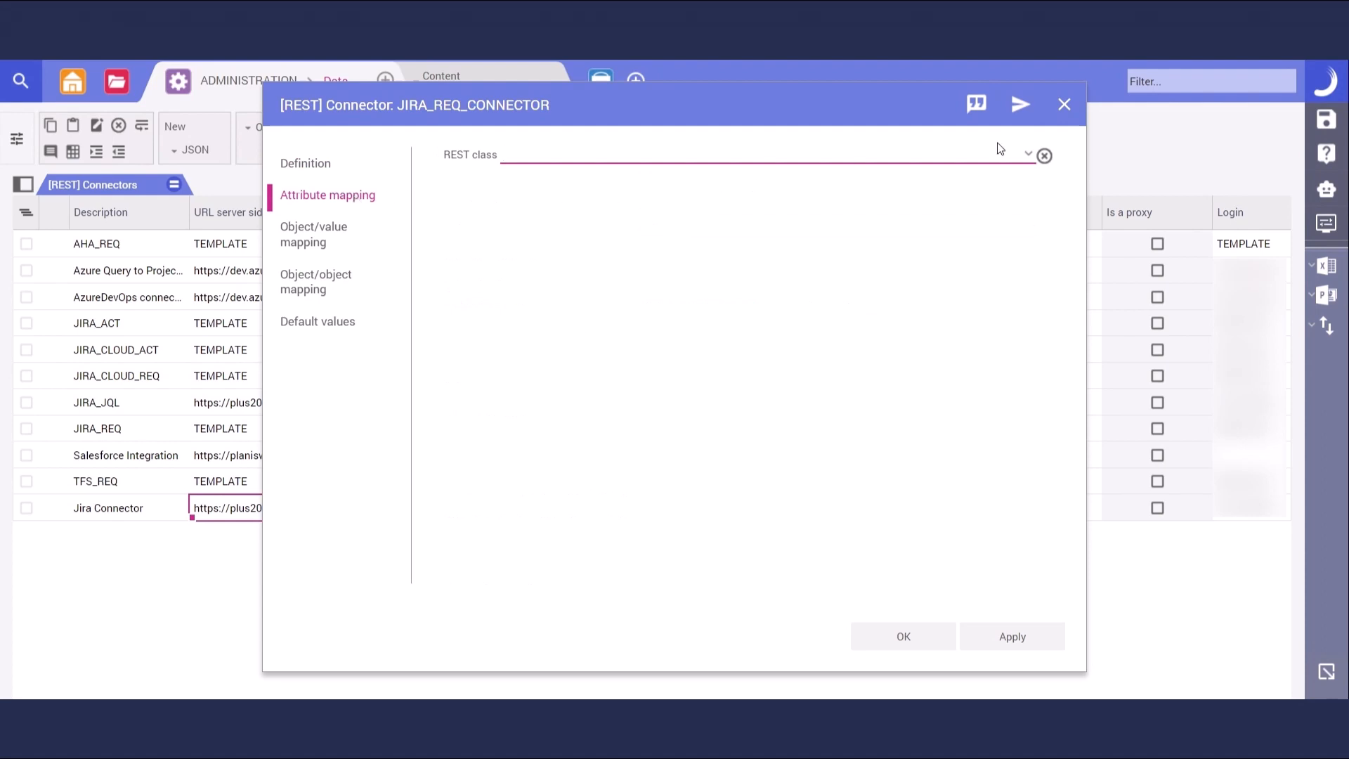
text(issue)
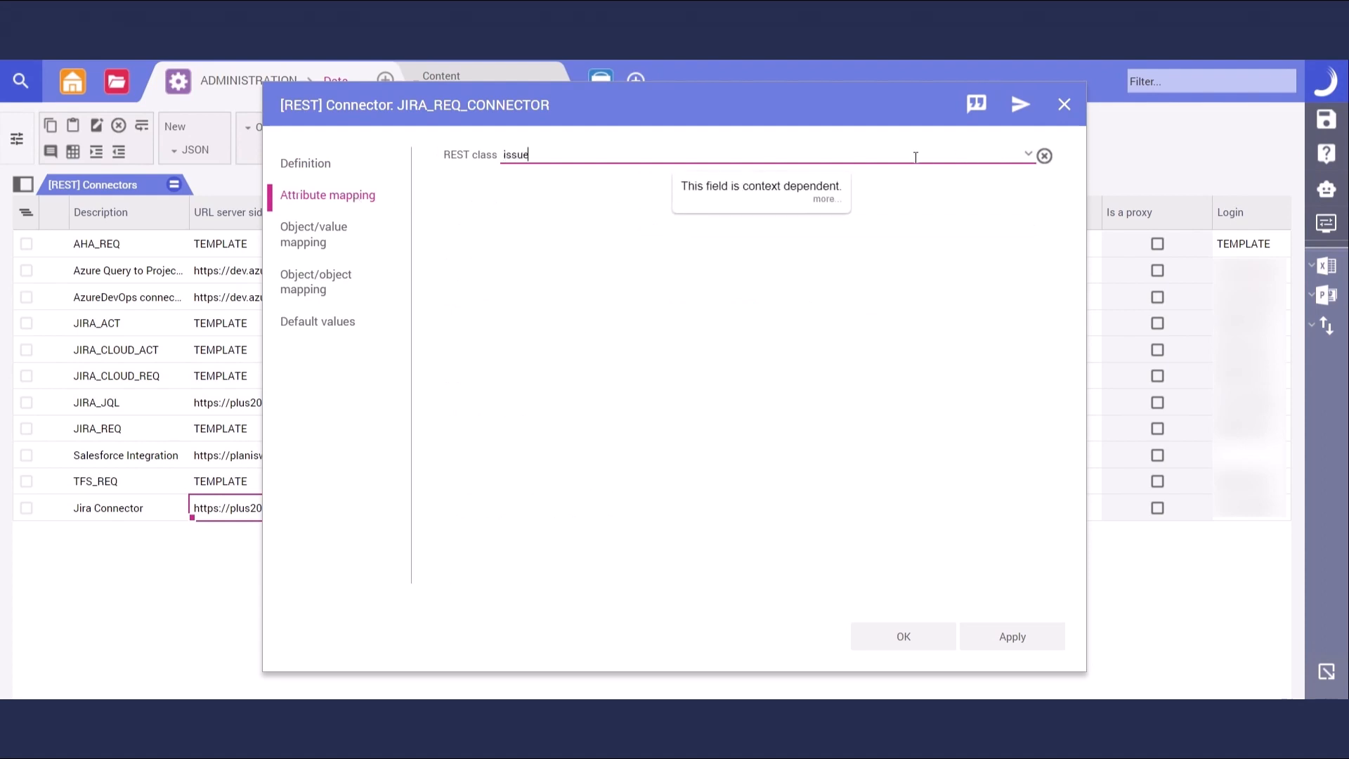
click(886, 180)
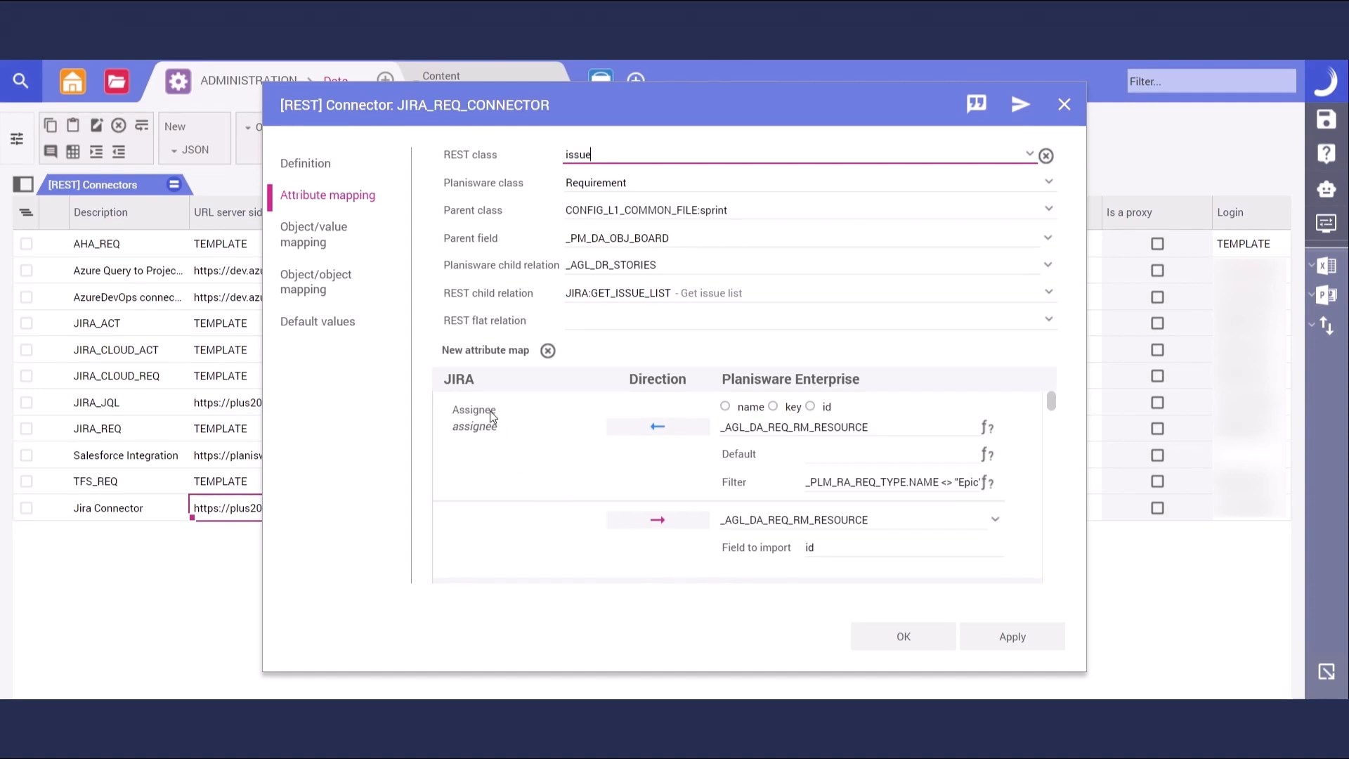
scroll(491, 411, down, 5)
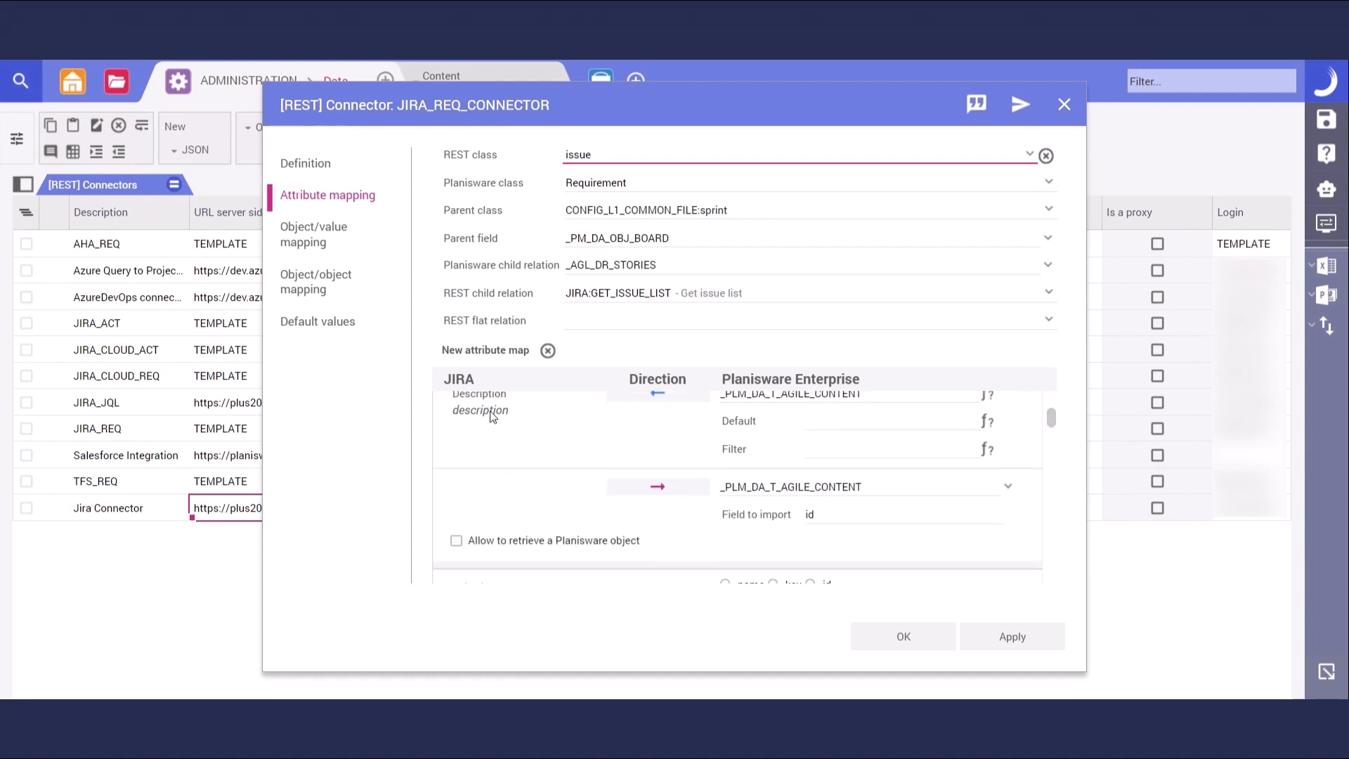
scroll(482, 407, up, 2)
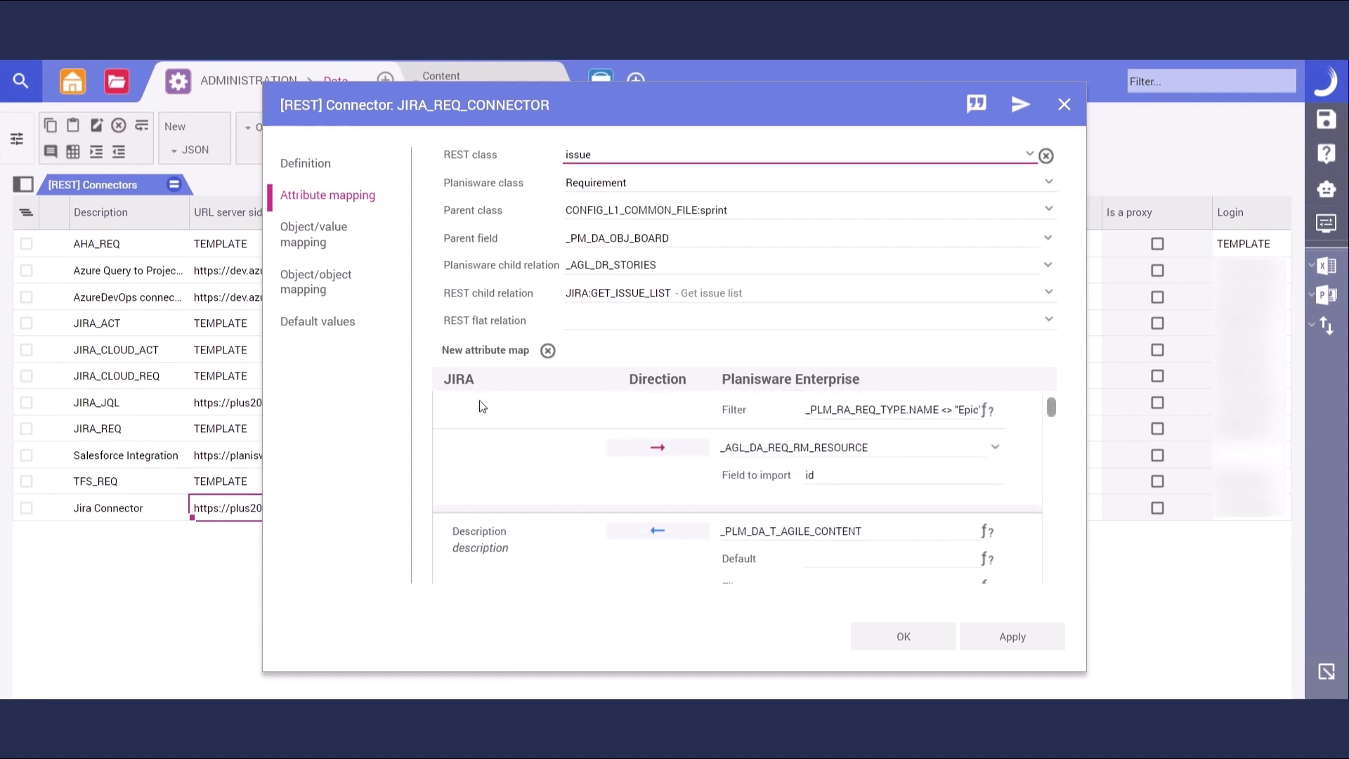
scroll(482, 407, up, 2)
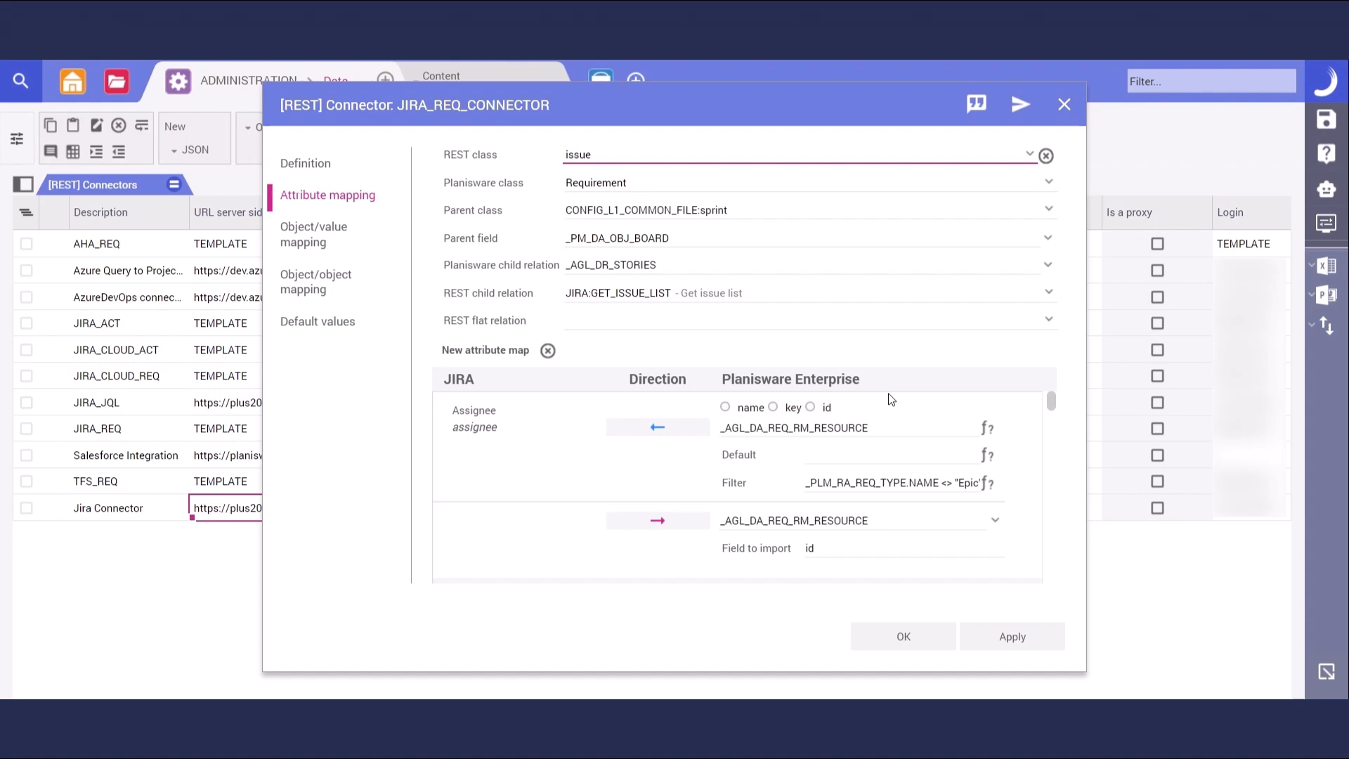
key(Escape)
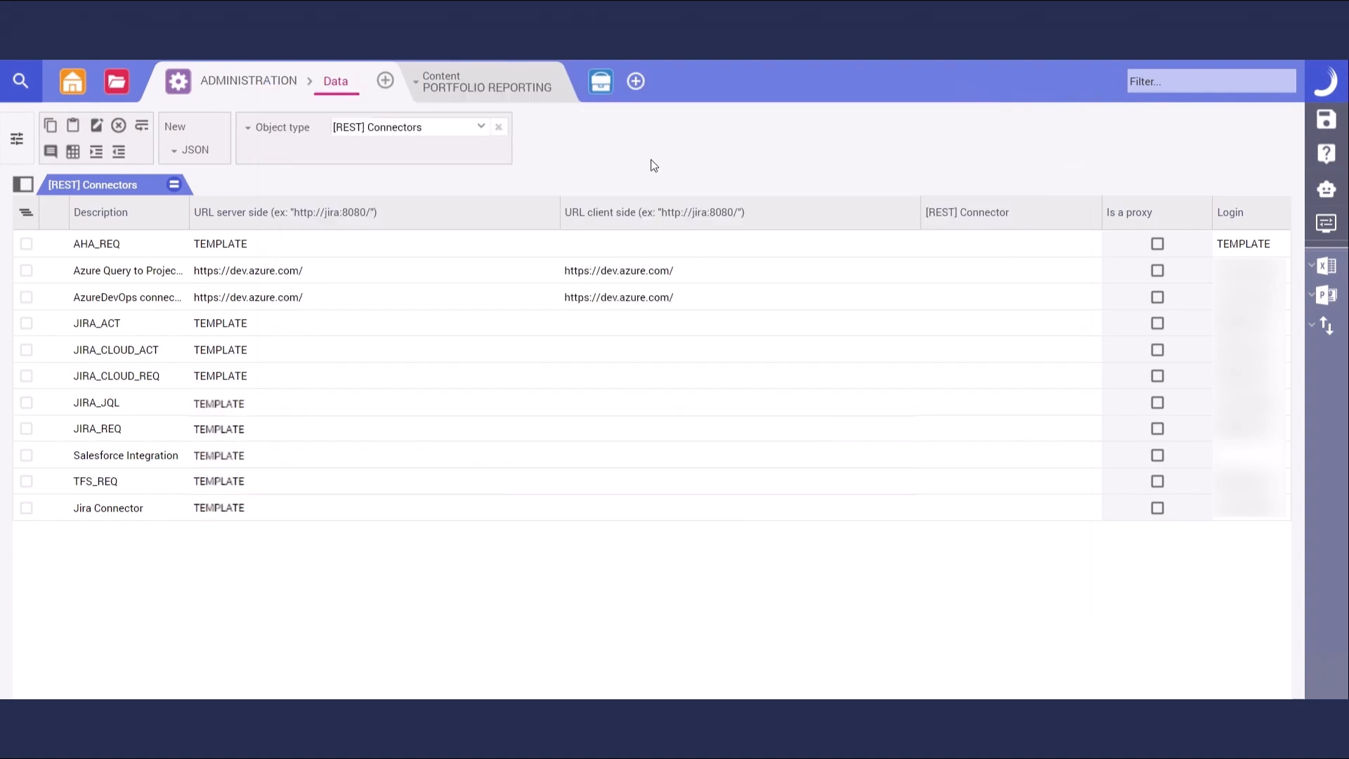
click(601, 82)
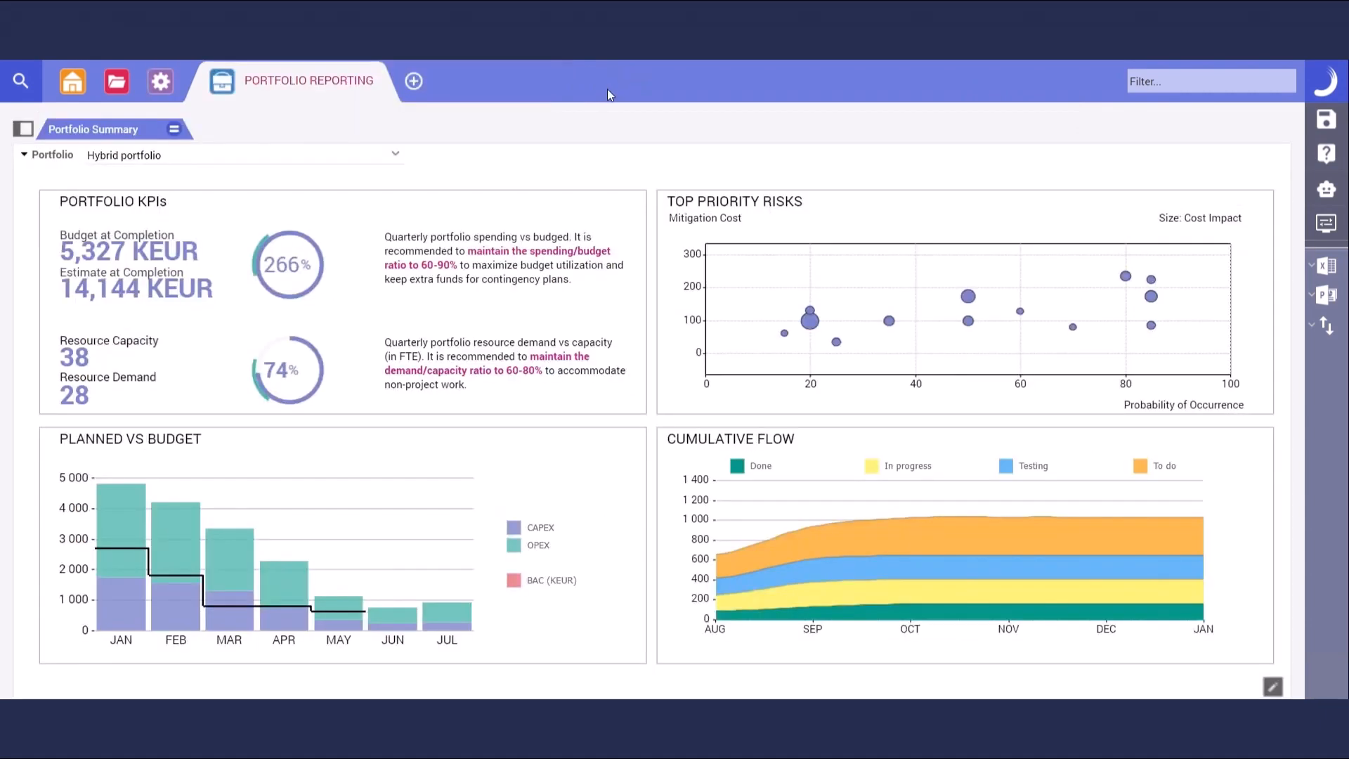